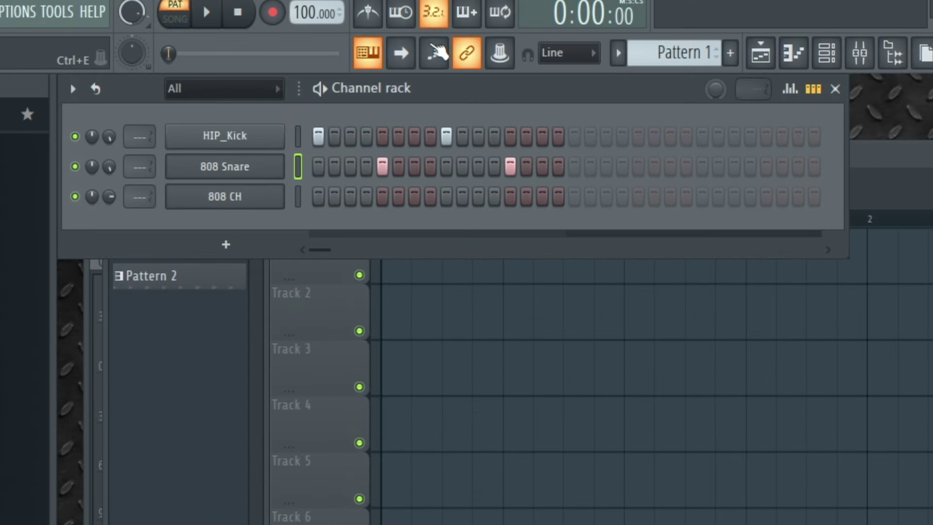
- Audition the 100 BPM kick and snare beat, then stop playback
{"action": "key", "text": "space"}
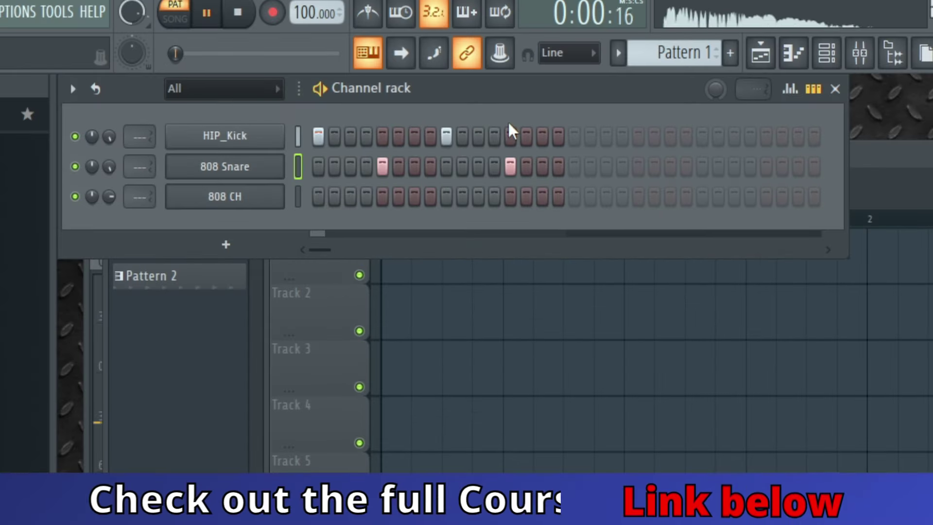
{"action": "key", "text": "space"}
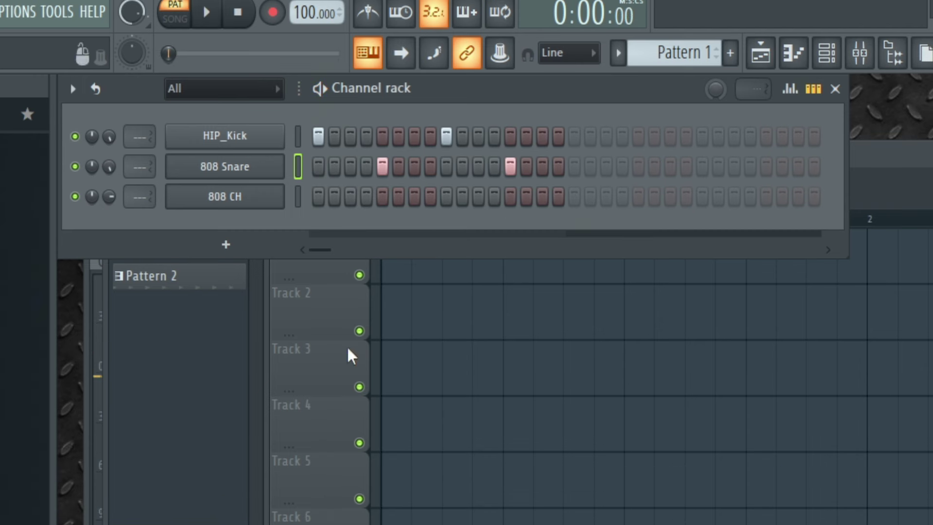
- Open the 808 CH channel in the piano roll with snap set to 1/3 beat
{"action": "right_click", "coordinate": [226, 199]}
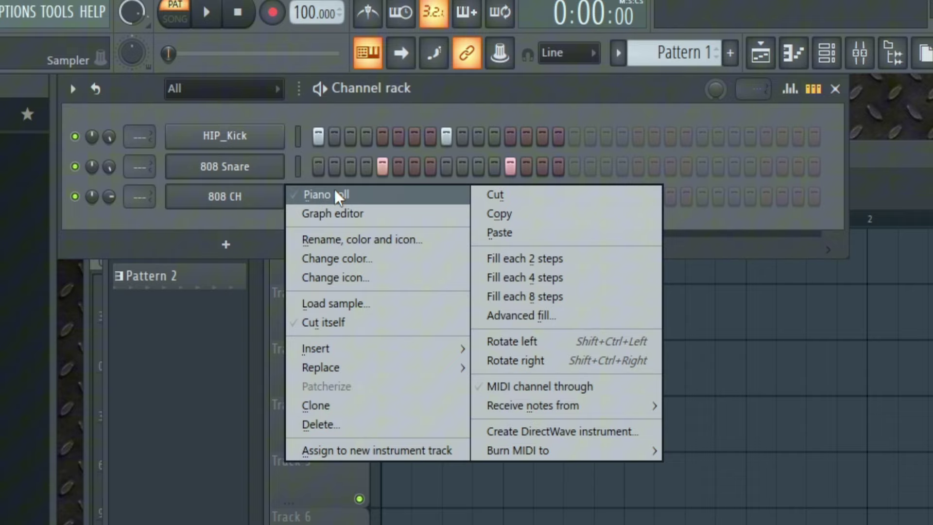
{"action": "left_click", "coordinate": [335, 194]}
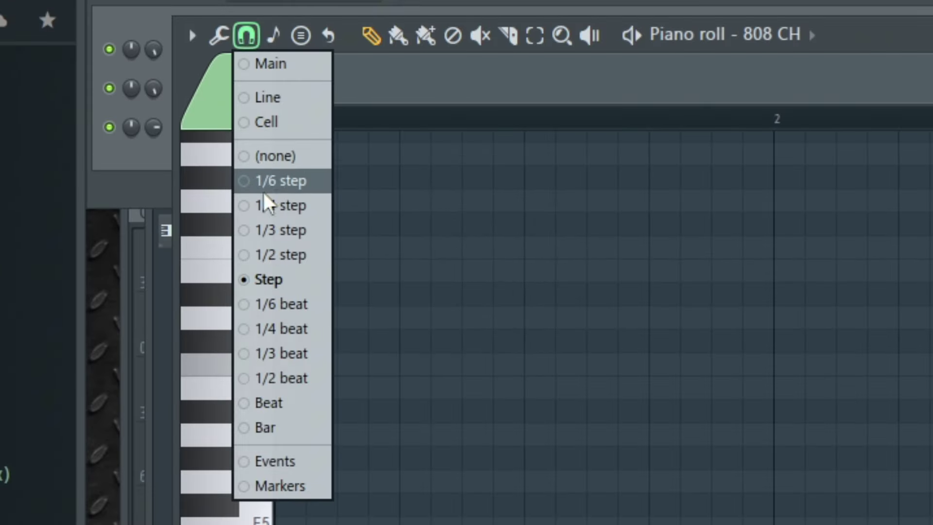
{"action": "left_click", "coordinate": [255, 354]}
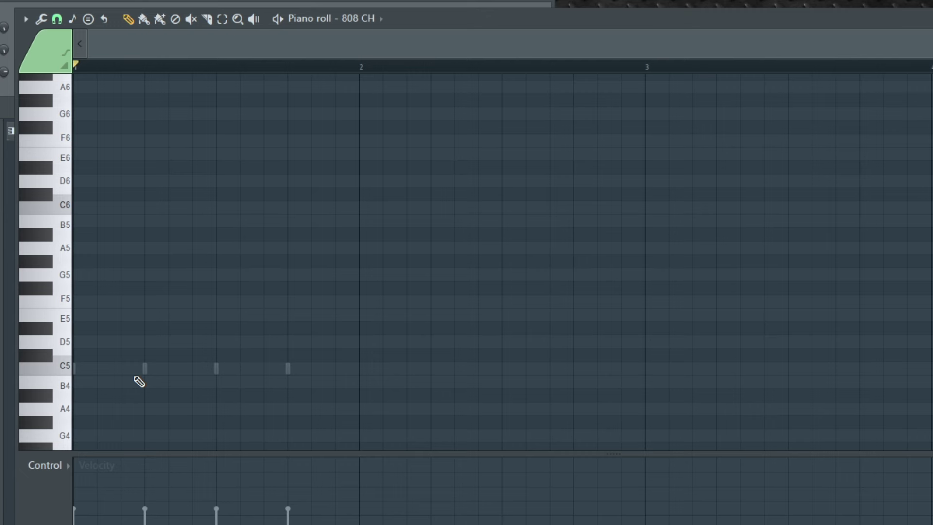
- Place three triplet C5 notes across beat one of bar 1 and play them
{"action": "left_click", "coordinate": [85, 368]}
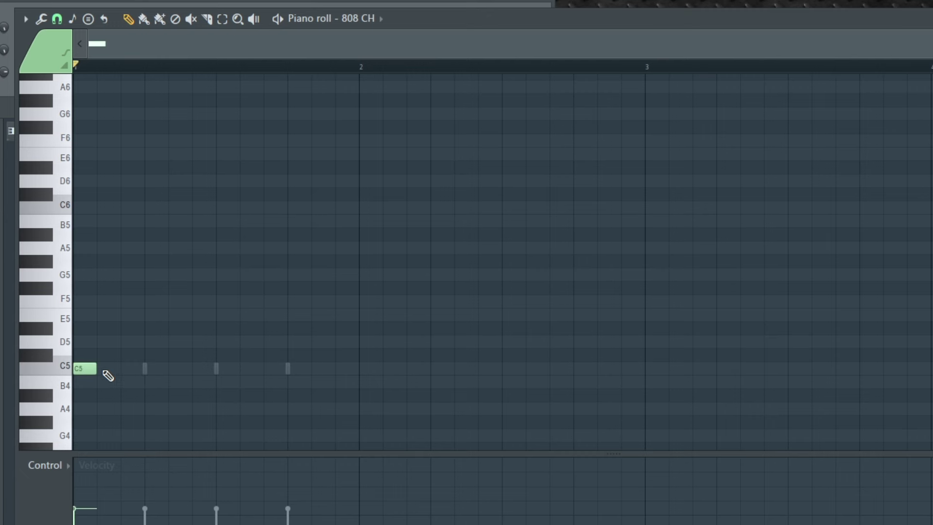
{"action": "left_click", "coordinate": [130, 369]}
{"action": "key", "text": "space"}
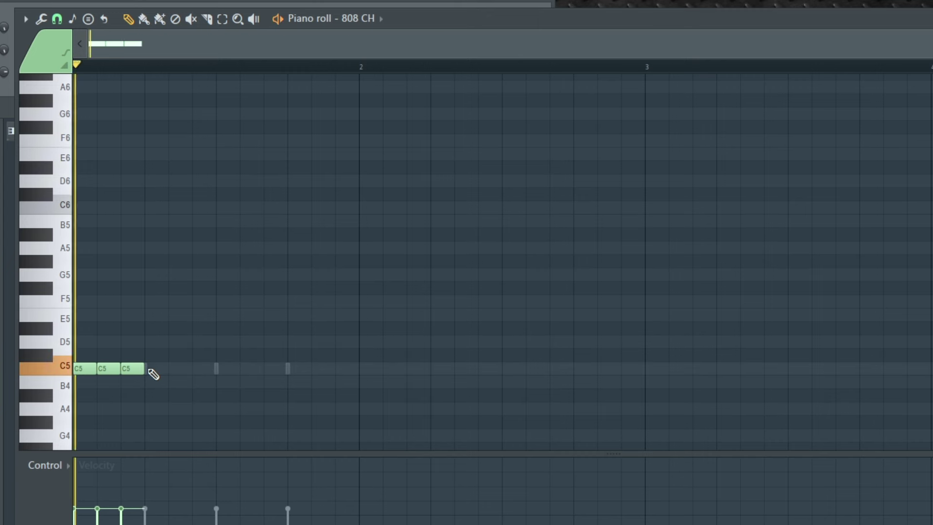
{"action": "key", "text": "space"}
- Change the grid snap and fill bar 1 with C5 triplets using Ctrl+B
{"action": "left_click", "coordinate": [57, 19]}
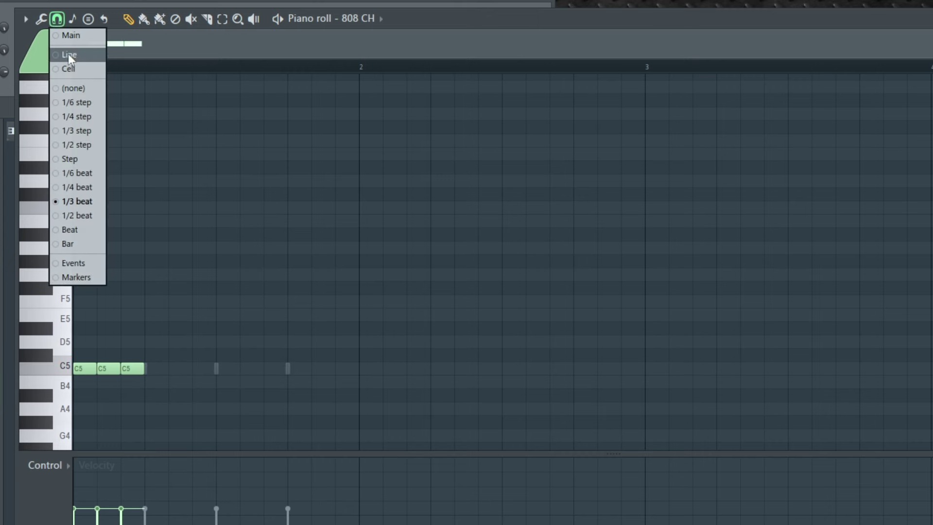
{"action": "left_click", "coordinate": [77, 174]}
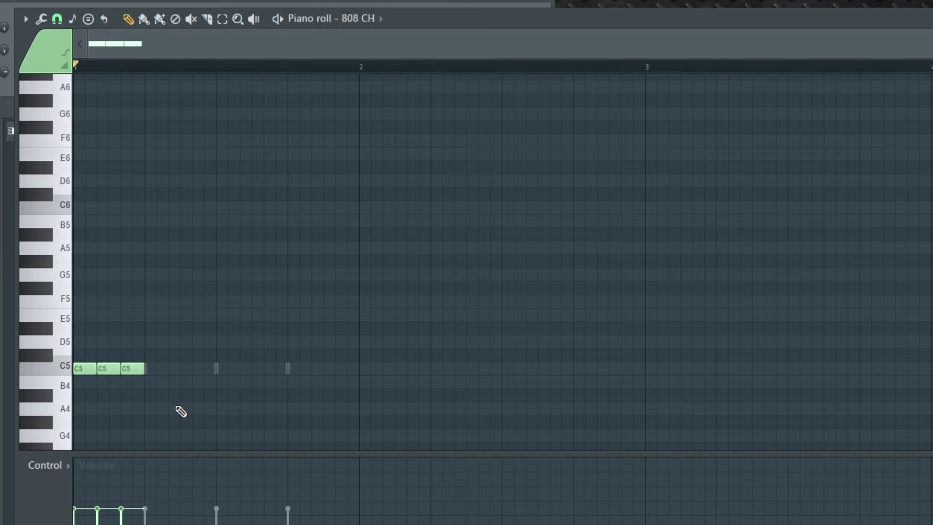
{"action": "key", "text": "ctrl+b"}
{"action": "key", "text": "ctrl+b"}
{"action": "key", "text": "ctrl+b"}
{"action": "key", "text": "space"}
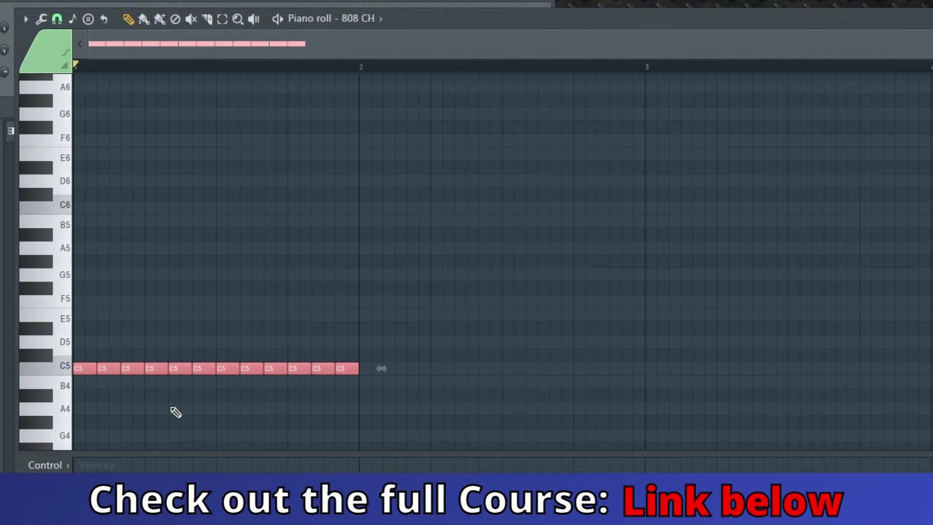
{"action": "key", "text": "space"}
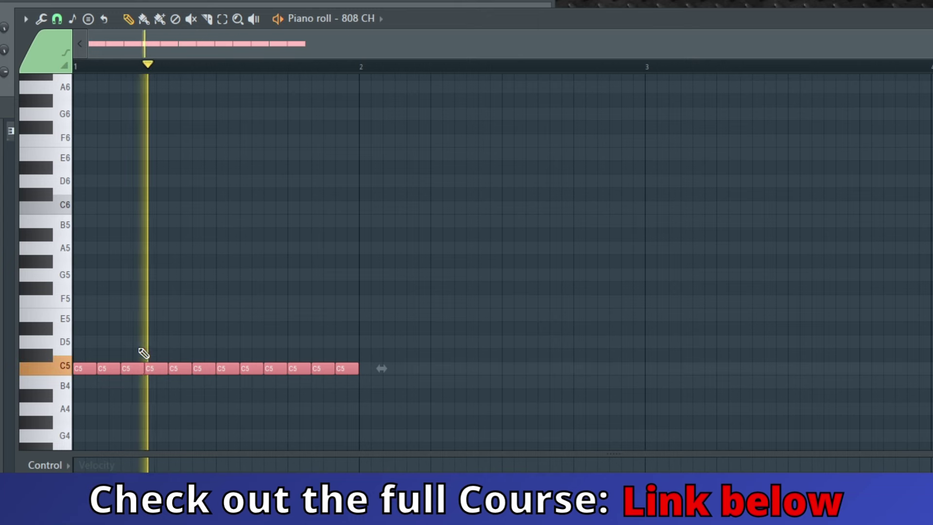
- Deselect the notes and delete several C5 triplets to leave gaps
{"action": "left_click_drag", "start_coordinate": [95, 368], "coordinate": [76, 368]}
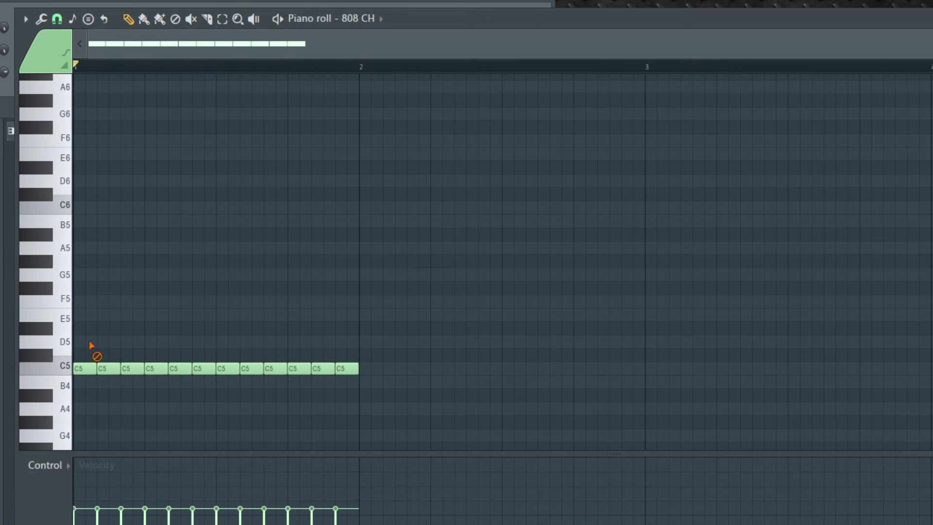
{"action": "right_click", "coordinate": [155, 369]}
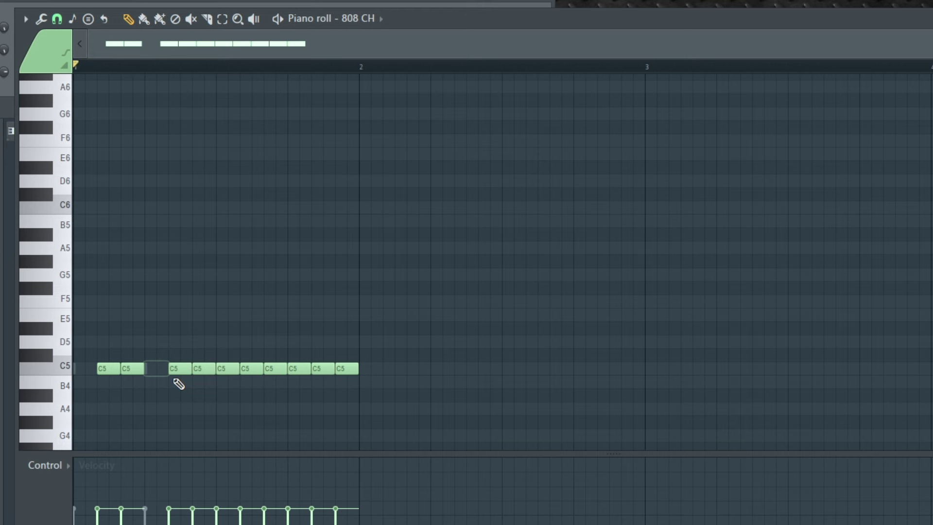
{"action": "right_click", "coordinate": [182, 368]}
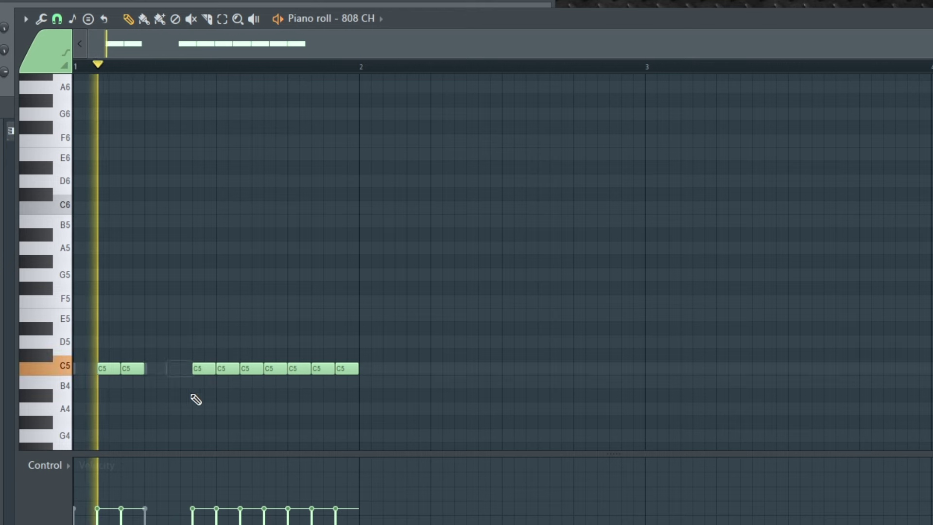
{"action": "key", "text": "space"}
{"action": "right_click", "coordinate": [229, 367]}
{"action": "key", "text": "space"}
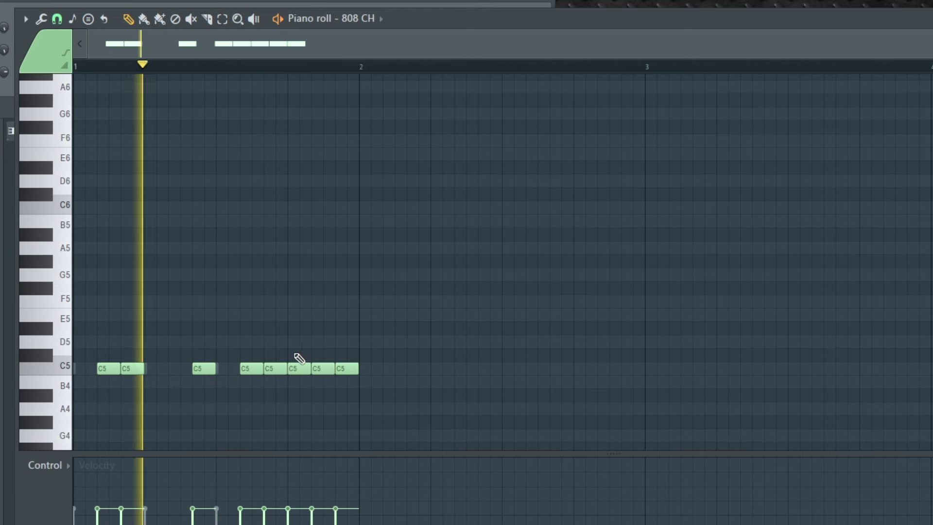
{"action": "right_click", "coordinate": [323, 369]}
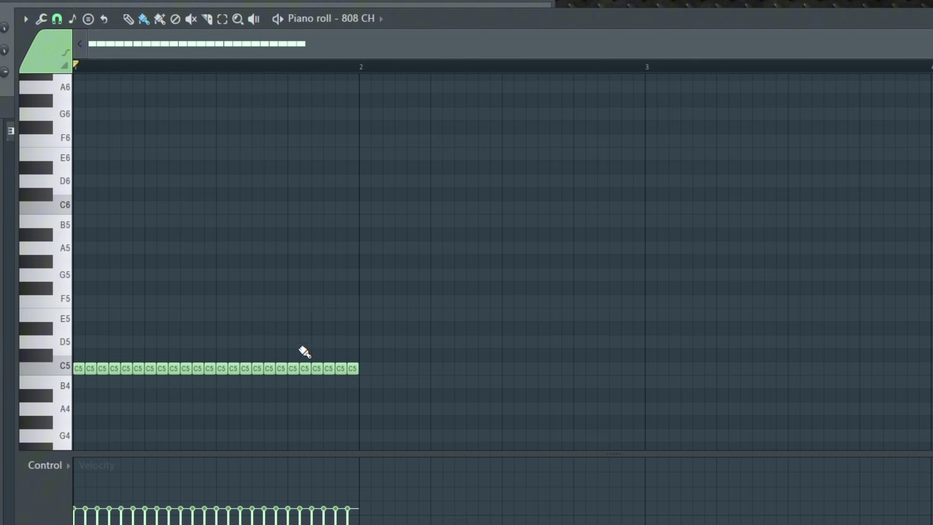
- Delete the second and fourth C5 notes, auditioning the gaps
{"action": "key", "text": "space"}
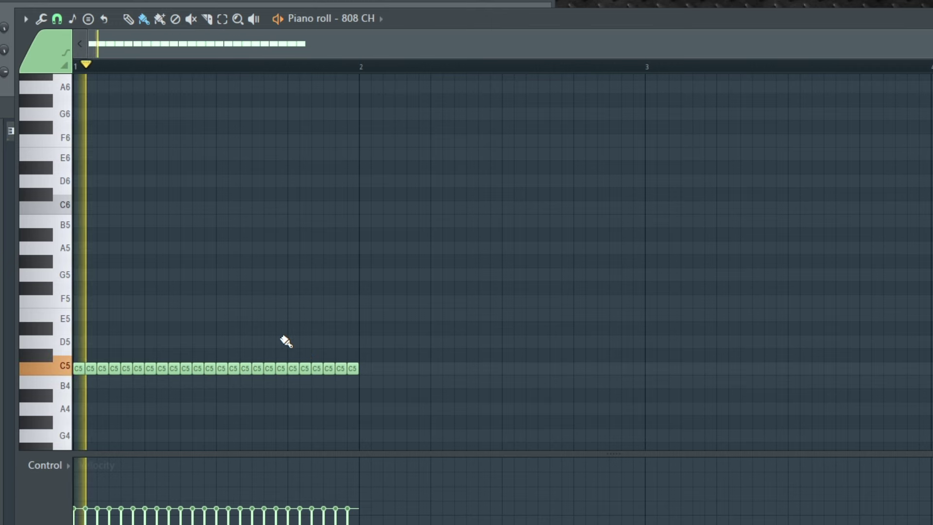
{"action": "scroll", "coordinate": [174, 58], "scroll_direction": "up", "scroll_amount": 2}
{"action": "key", "text": "space"}
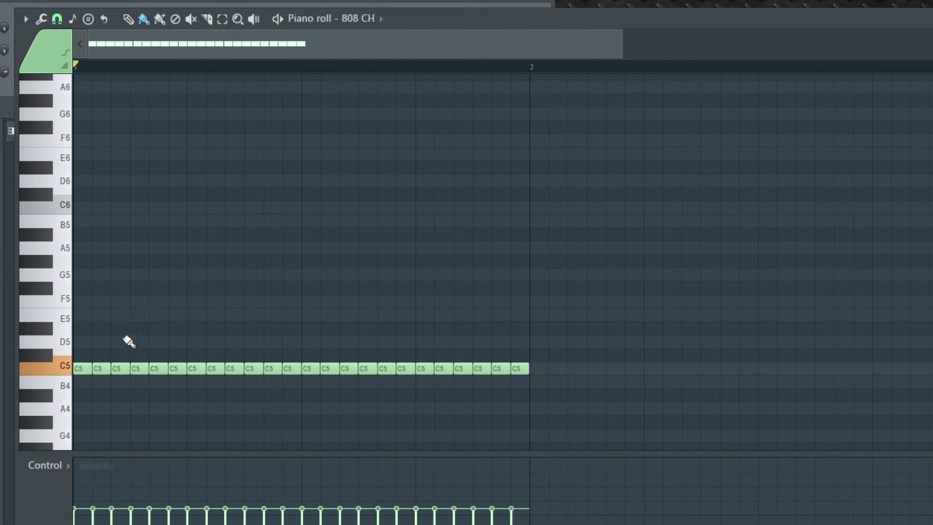
{"action": "right_click", "coordinate": [103, 369]}
{"action": "right_click", "coordinate": [140, 369]}
{"action": "key", "text": "space"}
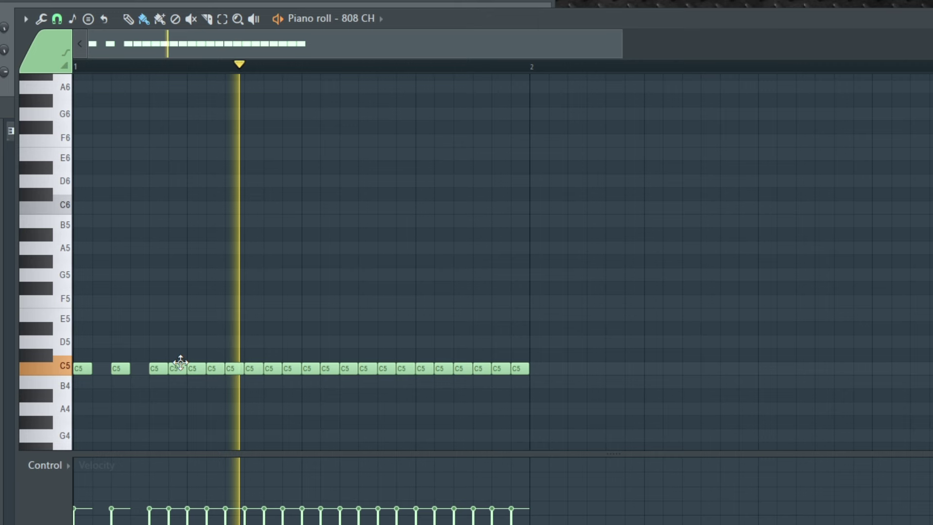
{"action": "key", "text": "space"}
- Delete more C5 notes through the middle and end of bar 1 to group the hits
{"action": "right_click", "coordinate": [233, 368]}
{"action": "key", "text": "space"}
{"action": "right_click", "coordinate": [291, 364]}
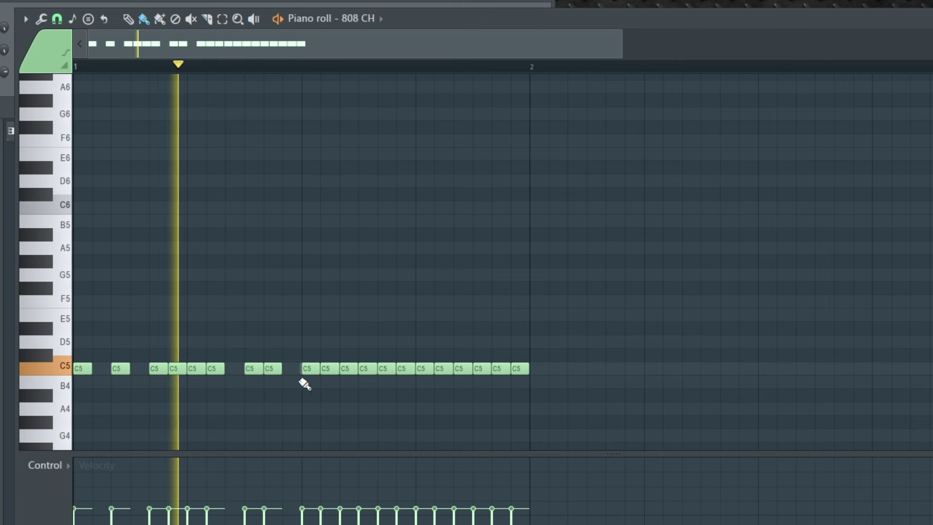
{"action": "right_click", "coordinate": [311, 368]}
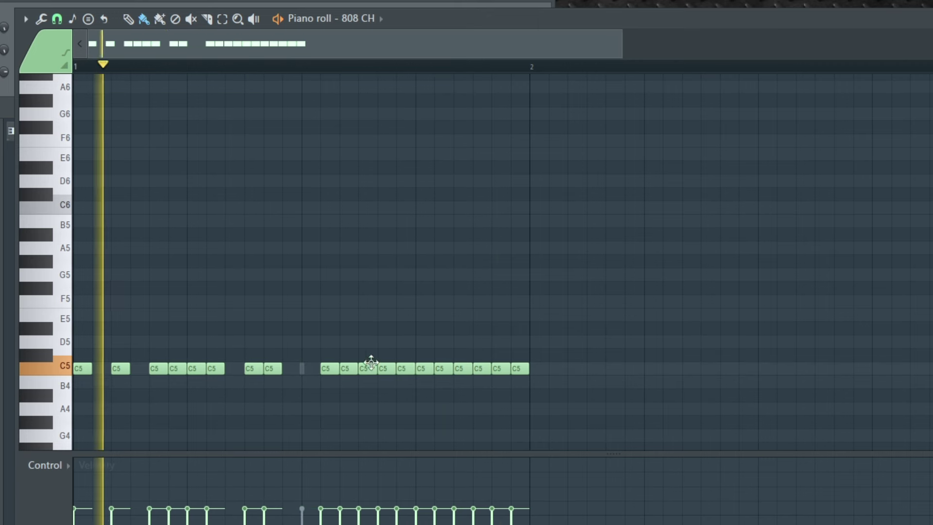
{"action": "right_click", "coordinate": [384, 370]}
{"action": "right_click", "coordinate": [442, 368]}
{"action": "right_click", "coordinate": [519, 369]}
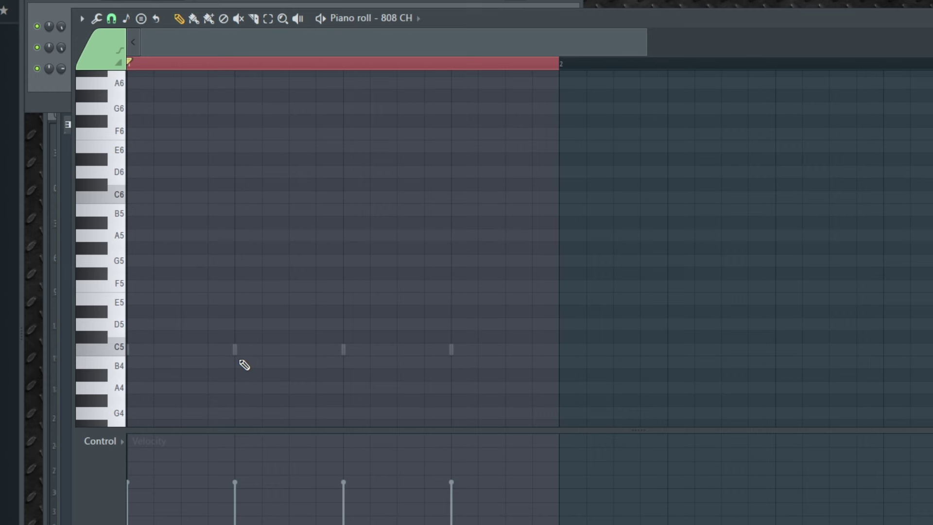
- Draw five C5 notes, shrink them to fit bar 1's first beat, and play them
{"action": "left_click", "coordinate": [146, 350]}
{"action": "left_click", "coordinate": [240, 349]}
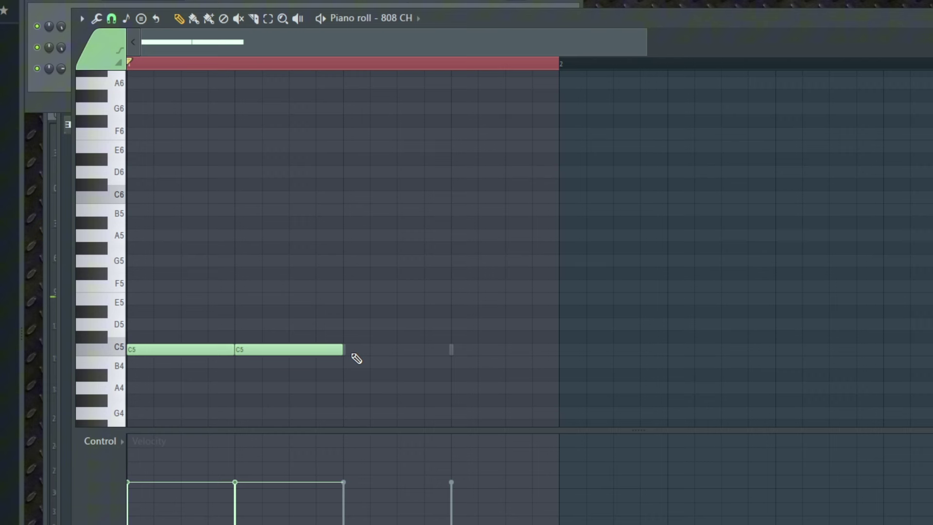
{"action": "left_click", "coordinate": [362, 350]}
{"action": "left_click", "coordinate": [471, 351]}
{"action": "left_click", "coordinate": [564, 350]}
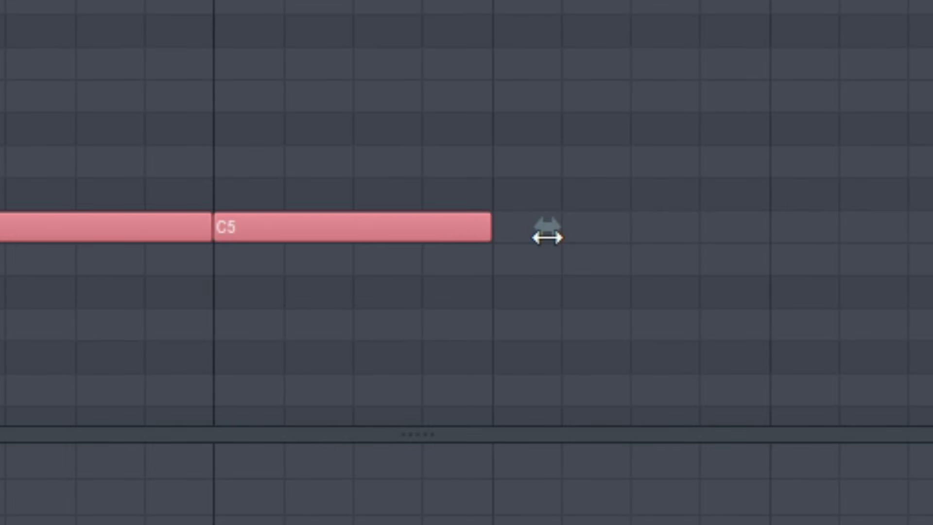
{"action": "mouse_move", "coordinate": [547, 237]}
{"action": "left_mouse_down"}
{"action": "mouse_move", "coordinate": [443, 374]}
{"action": "mouse_move", "coordinate": [217, 382]}
{"action": "left_mouse_up"}
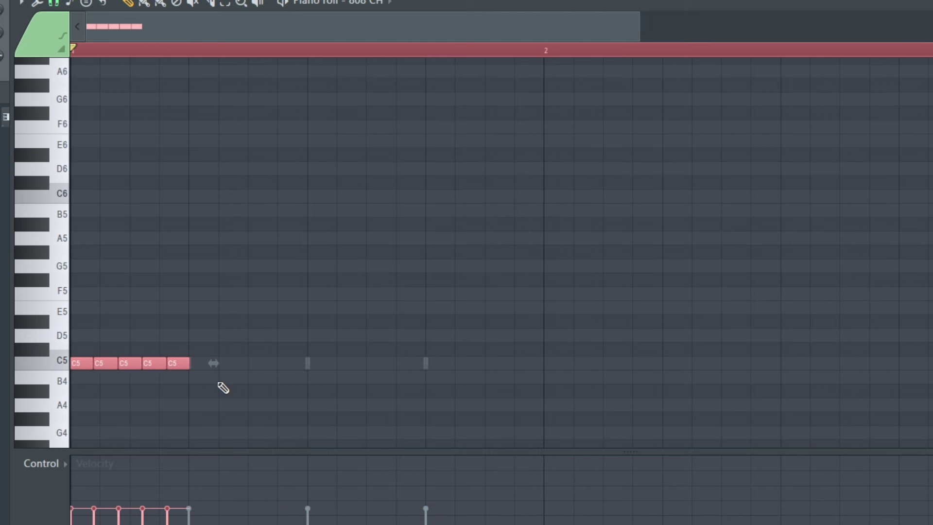
{"action": "key", "text": "space"}
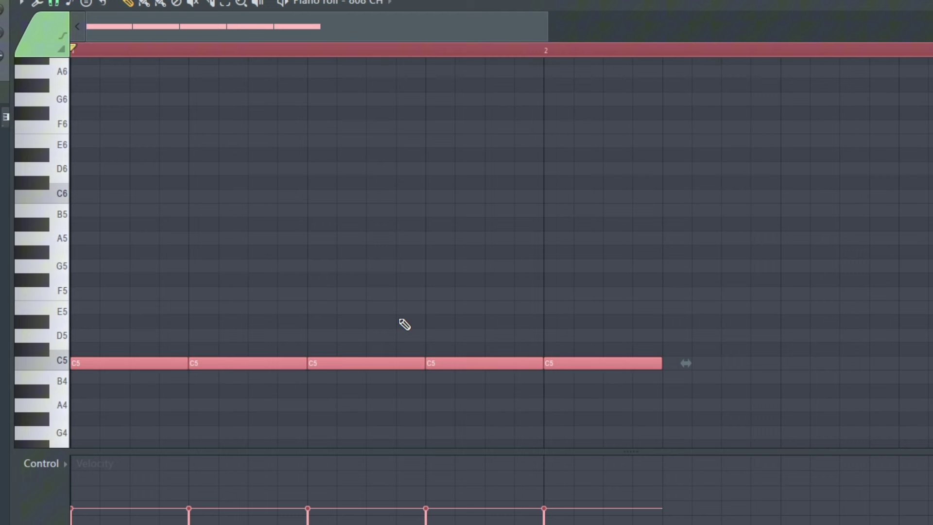
- Add two C5 notes for seven total, resize them to end at bar 2, and play
{"action": "left_click", "coordinate": [670, 370]}
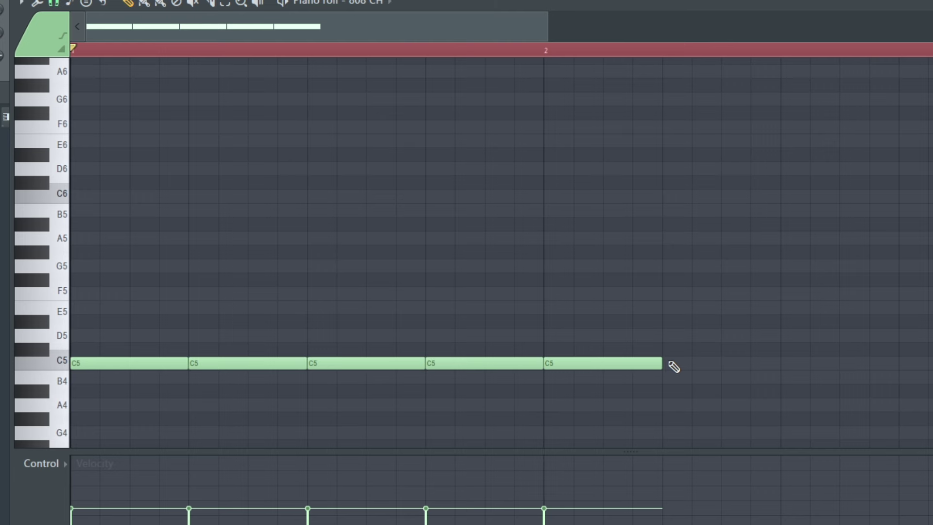
{"action": "left_click", "coordinate": [668, 362]}
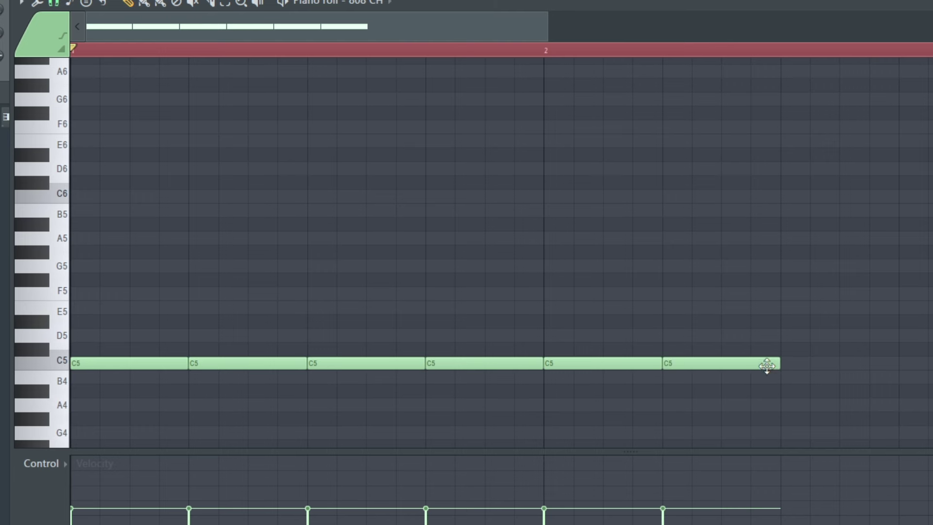
{"action": "left_click", "coordinate": [783, 361]}
{"action": "left_click_drag", "start_coordinate": [918, 384], "coordinate": [72, 273]}
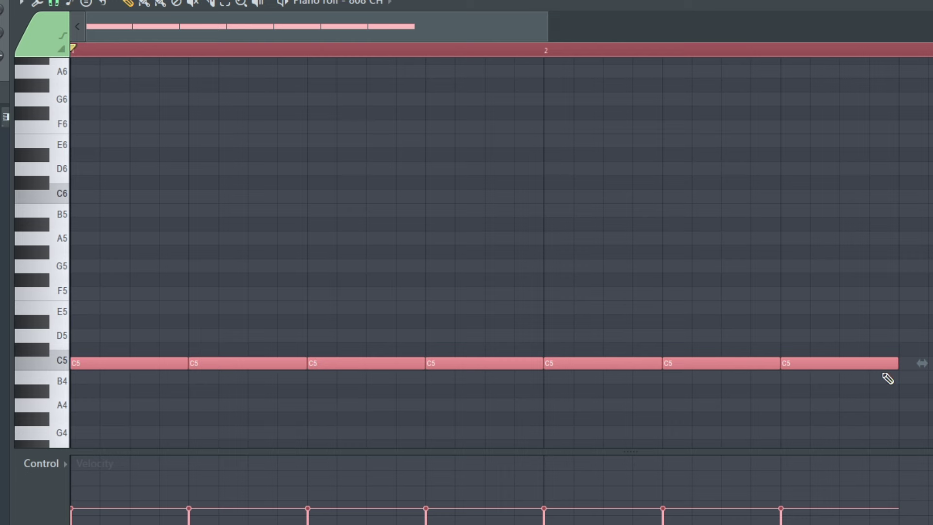
{"action": "left_click_drag", "start_coordinate": [916, 362], "coordinate": [564, 389]}
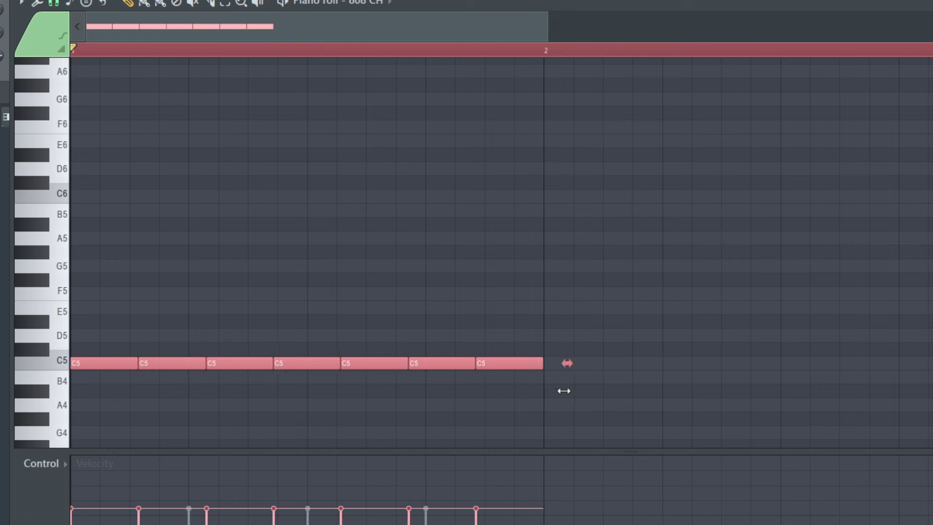
{"action": "key", "text": "space"}
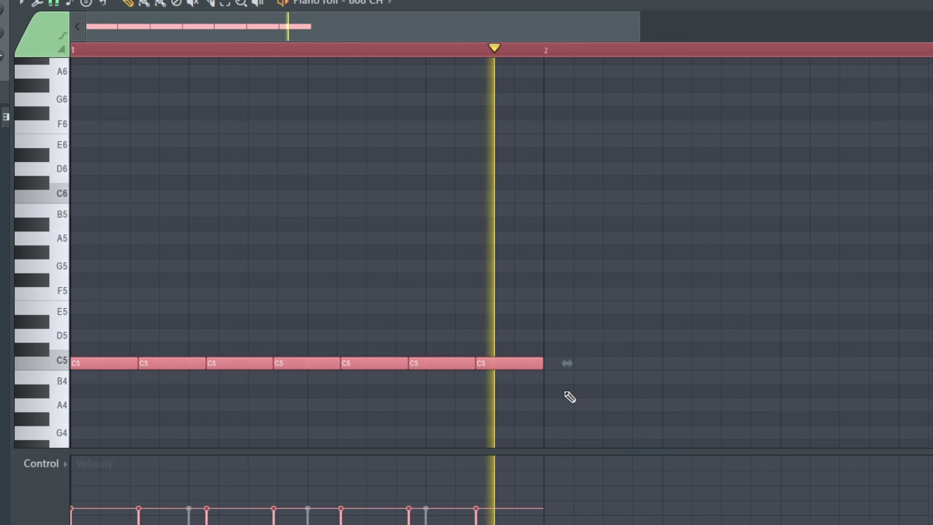
{"action": "key", "text": "space"}
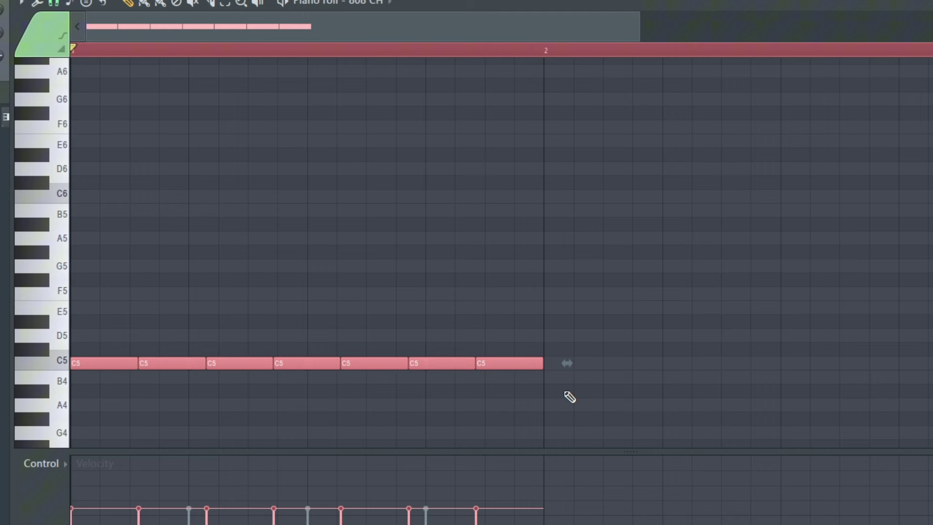